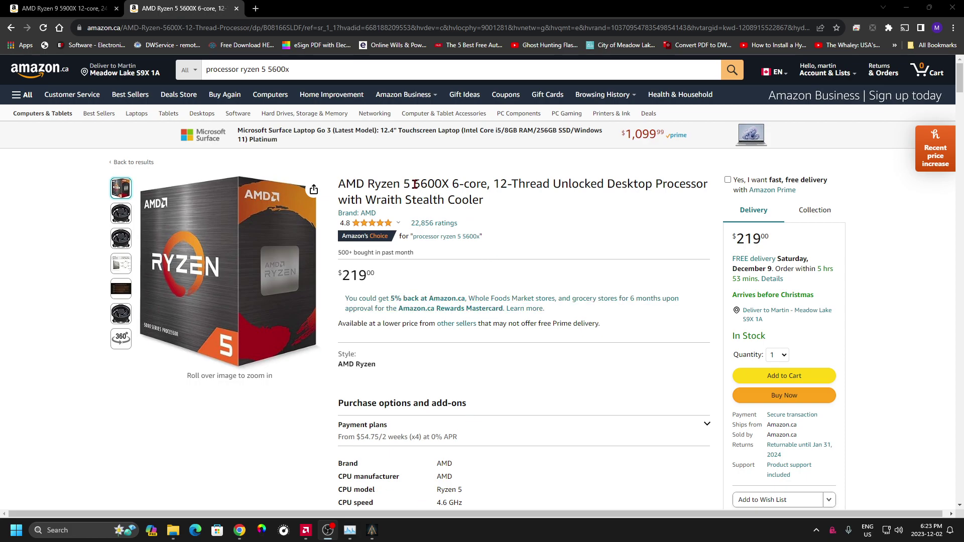
# Step: Repeatedly highlight '5600X 6-core' in the Ryzen 5 product title
pyautogui.moveTo(413, 187); pyautogui.dragTo(486, 187)
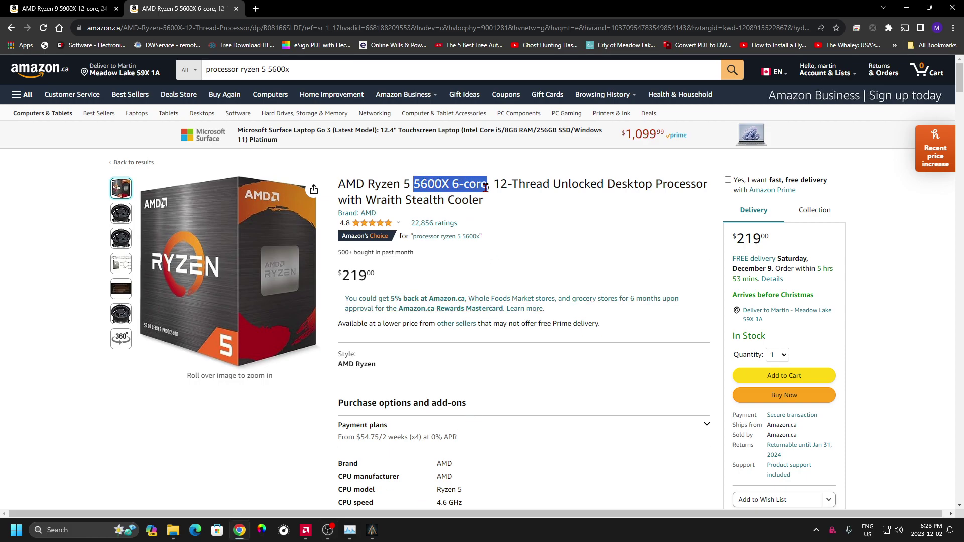
pyautogui.click(533, 230)
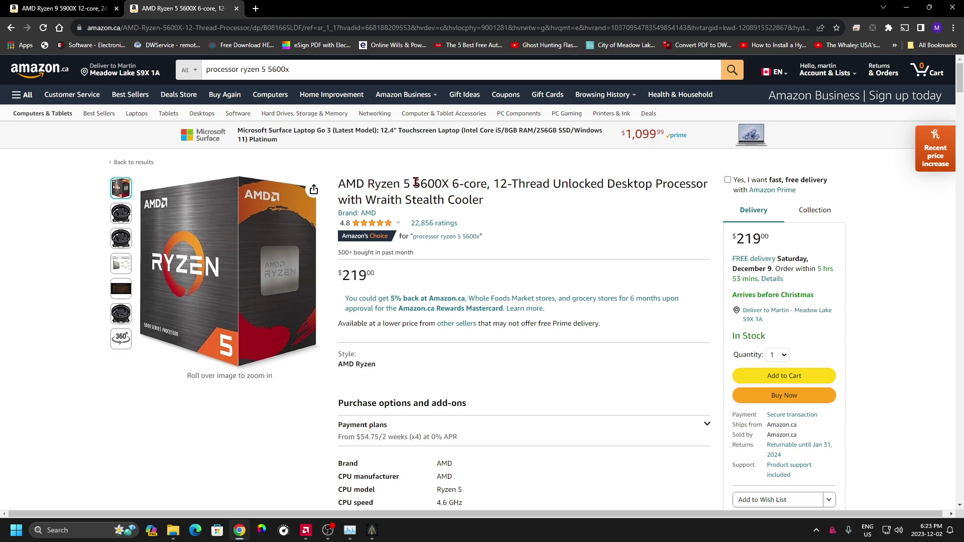
pyautogui.moveTo(415, 183); pyautogui.dragTo(486, 190)
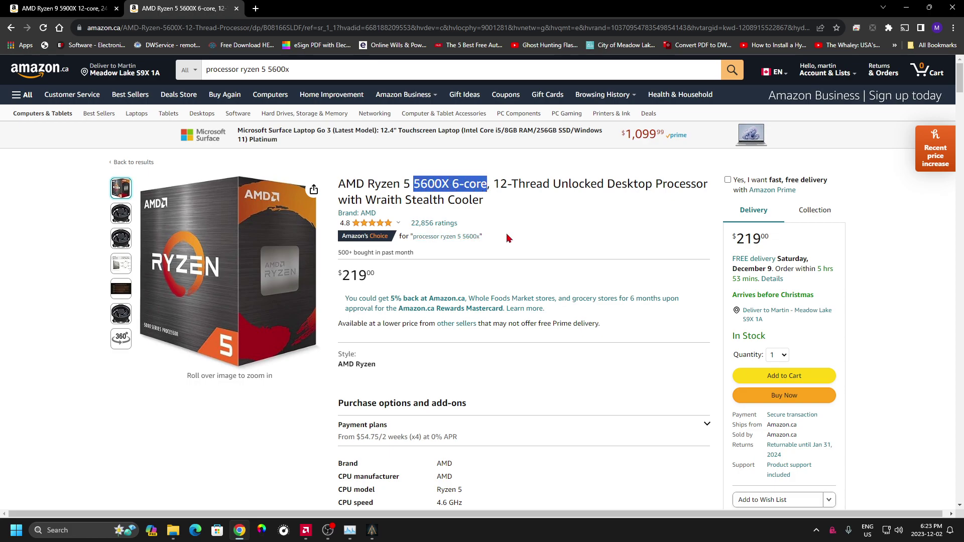
pyautogui.click(534, 224)
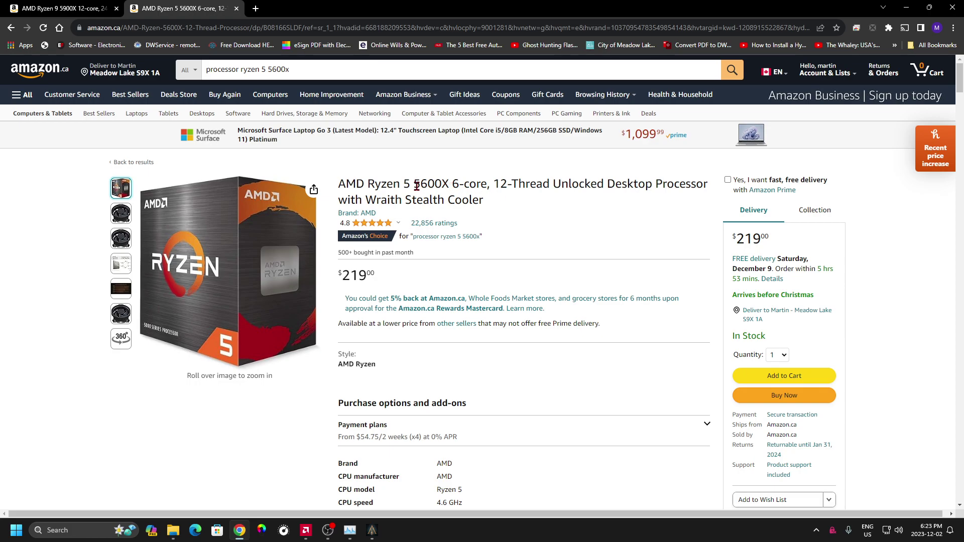
pyautogui.moveTo(413, 183); pyautogui.dragTo(489, 186)
pyautogui.click(530, 220)
pyautogui.moveTo(413, 184); pyautogui.dragTo(447, 185)
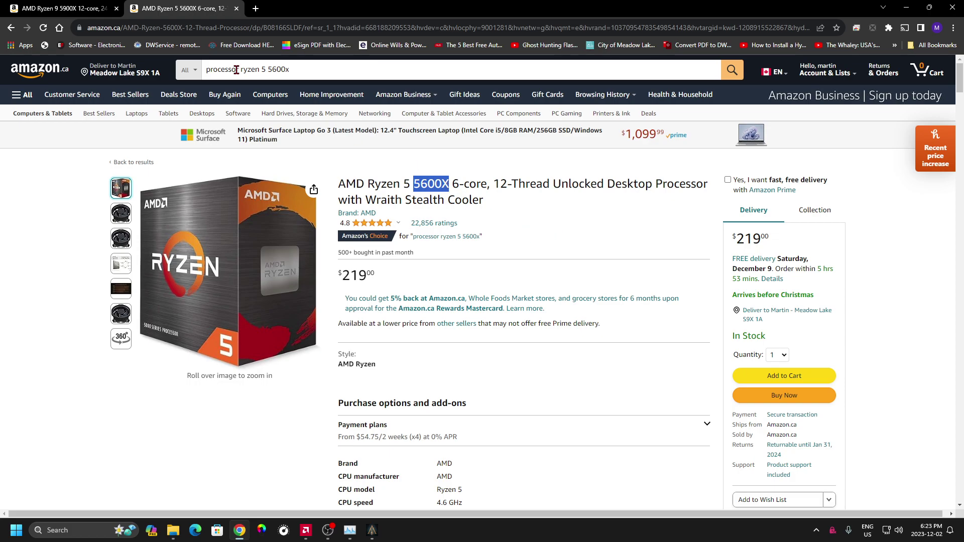
# Step: Switch to the Ryzen 9 5900X page and highlight '5900' and the last purchase date
pyautogui.click(83, 17)
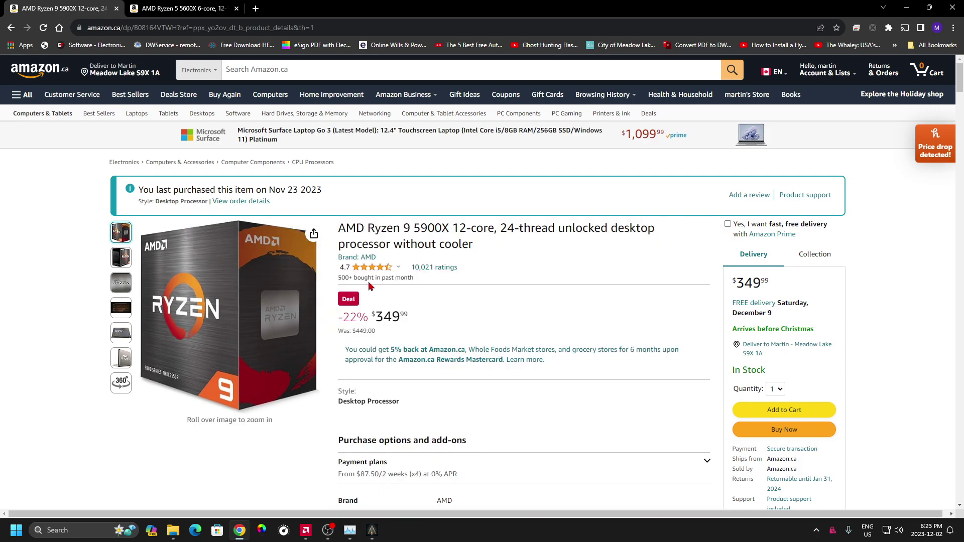
pyautogui.moveTo(417, 229); pyautogui.dragTo(443, 230)
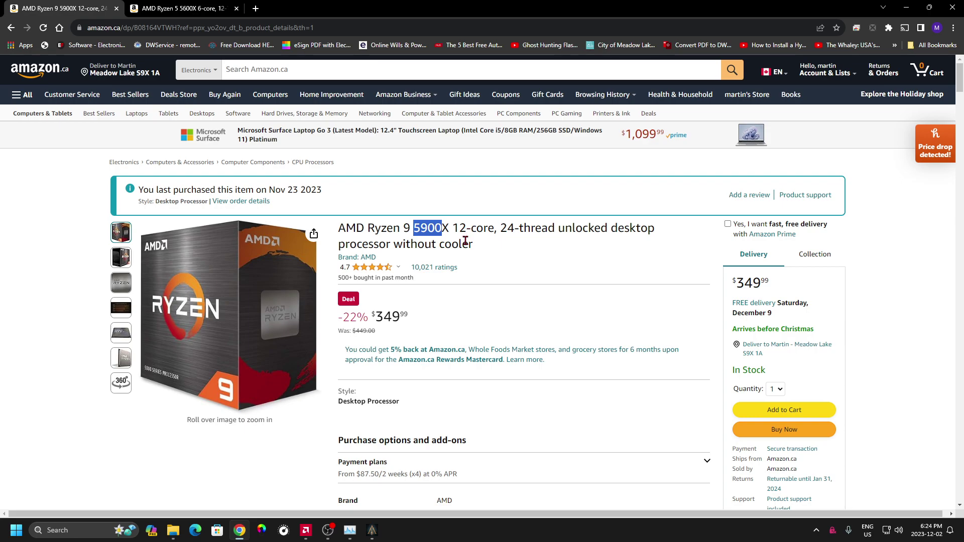
pyautogui.moveTo(268, 190)
pyautogui.mouseDown()
pyautogui.moveTo(340, 205)
pyautogui.moveTo(341, 194)
pyautogui.mouseUp()
# Step: Highlight the $349.99 sale price, then bring up AMD Software's performance metrics
pyautogui.click(377, 315)
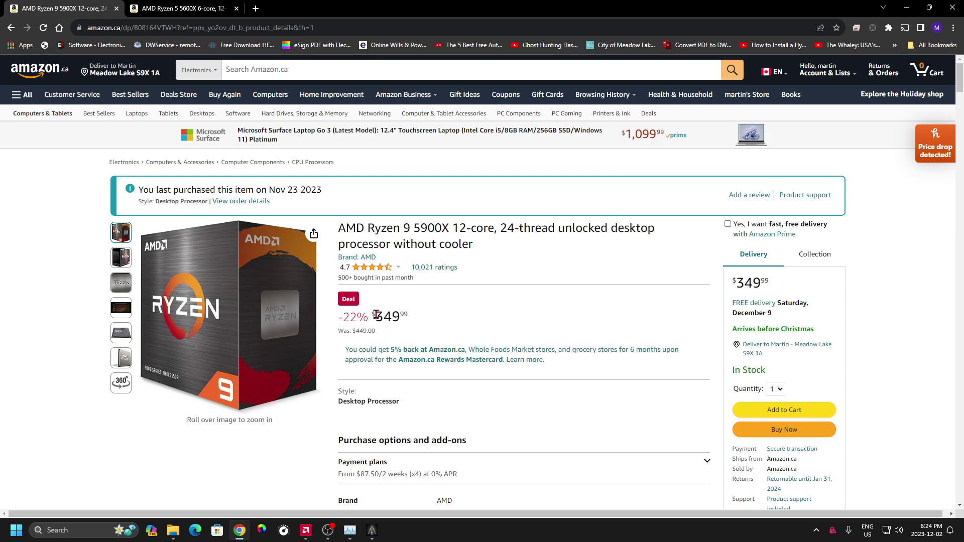
pyautogui.moveTo(376, 314); pyautogui.dragTo(407, 323)
pyautogui.click(416, 312)
pyautogui.click(306, 530)
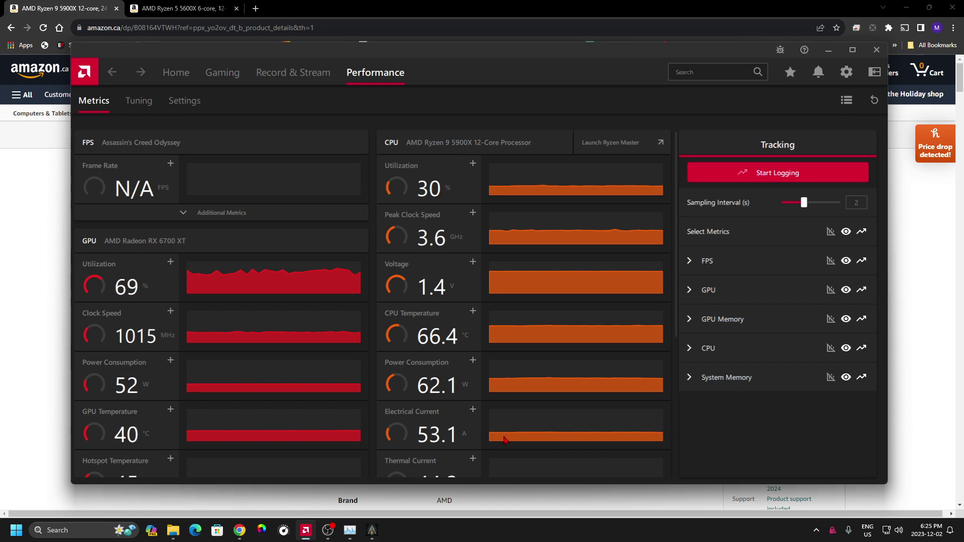
# Step: Start the Assassin's Creed Odyssey built-in benchmark and open the Windows Start menu
pyautogui.click(371, 531)
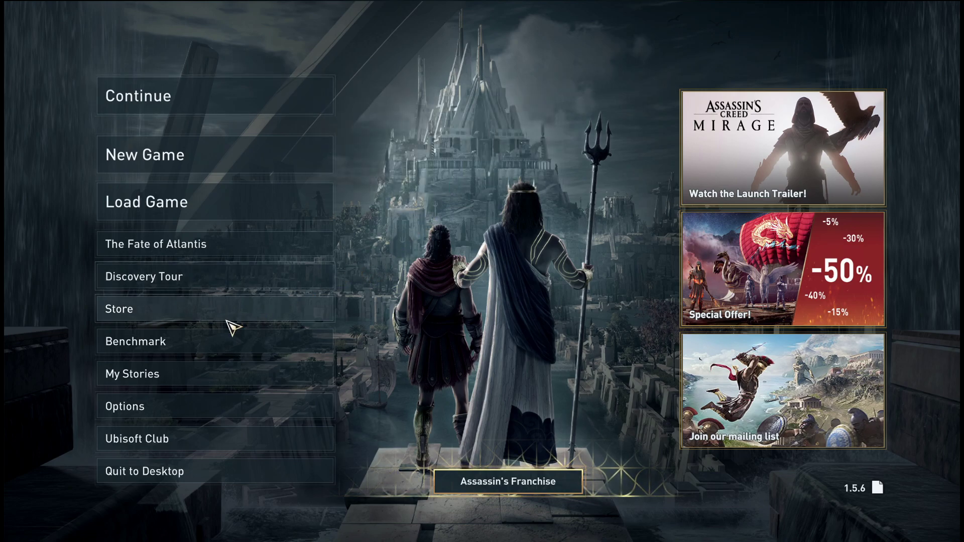
pyautogui.click(182, 343)
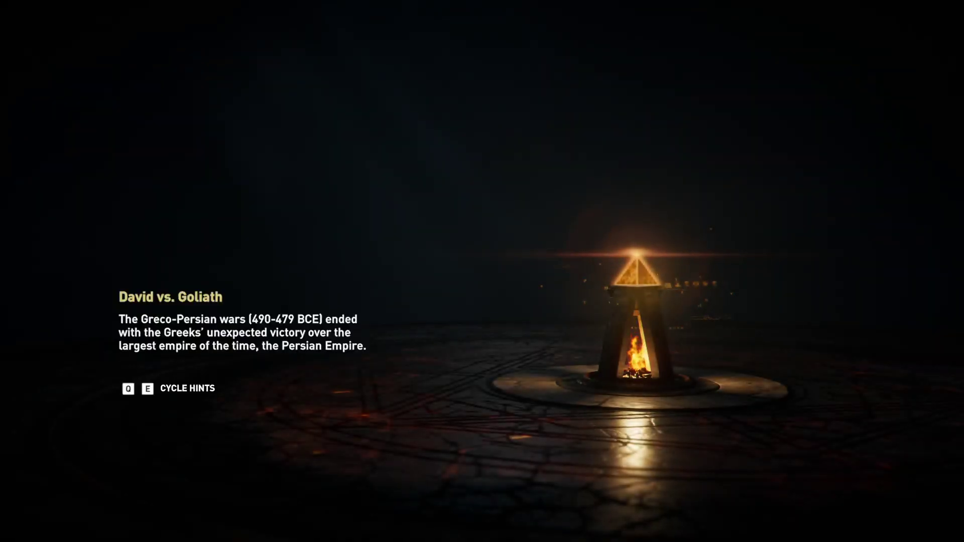
pyautogui.press('super')
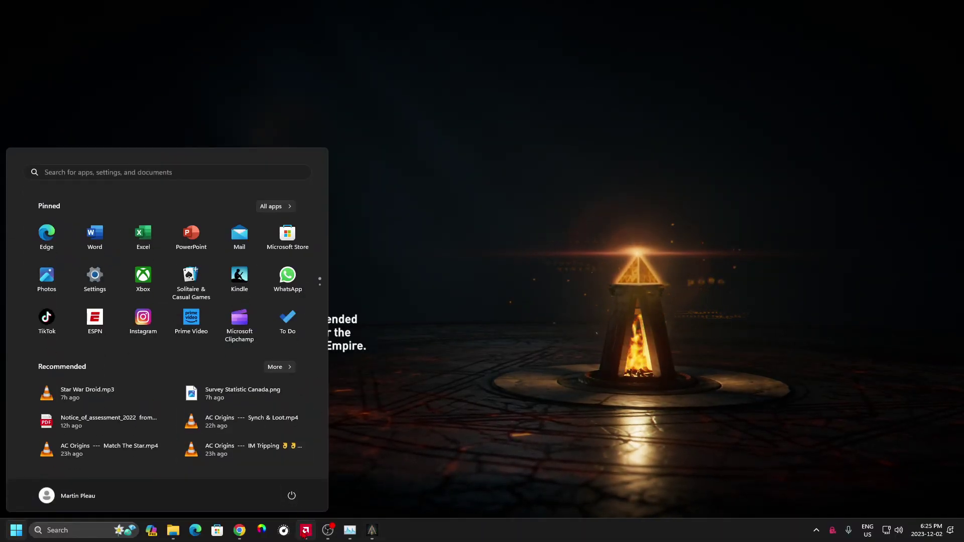
# Step: Bring AMD Software's metrics window over the benchmark, dragging it down and back up
pyautogui.click(306, 529)
pyautogui.moveTo(397, 56)
pyautogui.mouseDown()
pyautogui.moveTo(415, 51)
pyautogui.moveTo(390, 56)
pyautogui.mouseUp()
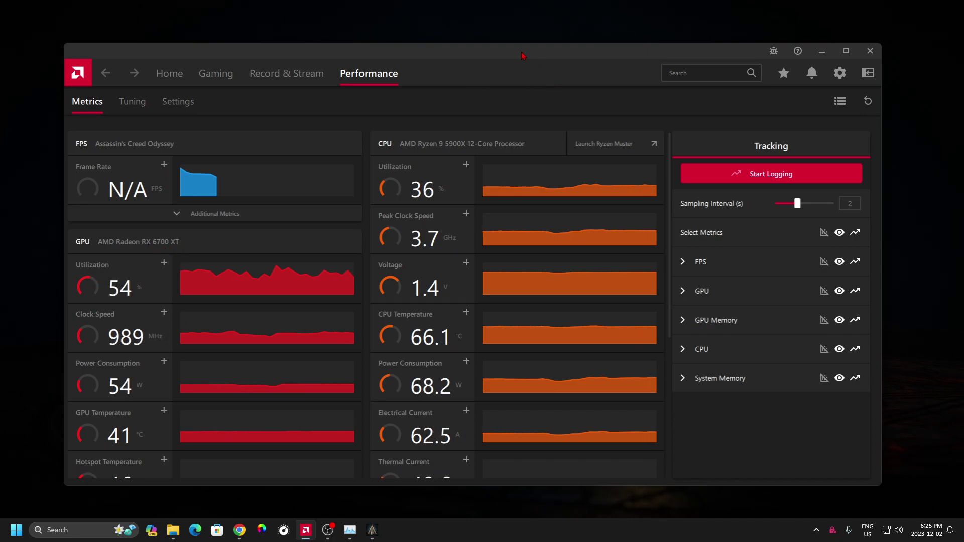
pyautogui.moveTo(518, 56); pyautogui.dragTo(511, 467)
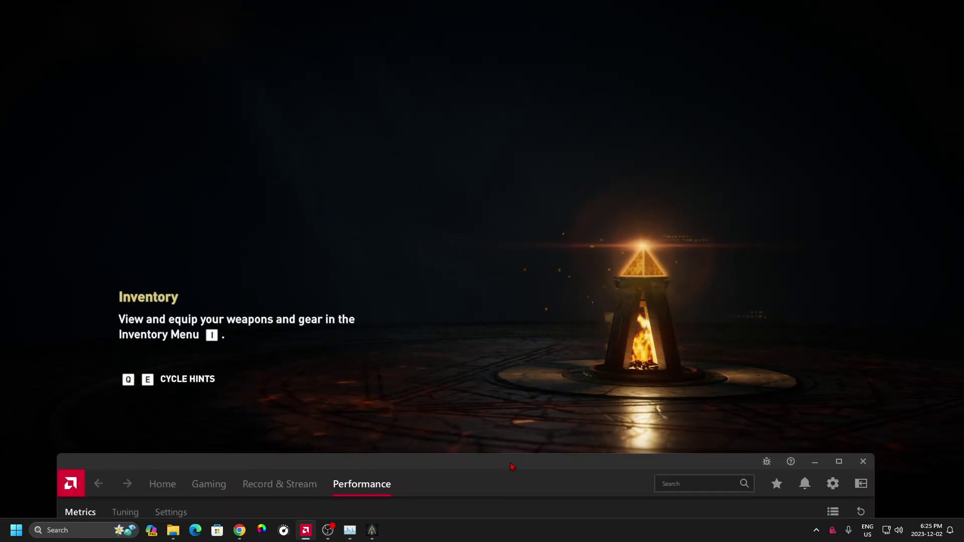
pyautogui.moveTo(512, 466)
pyautogui.mouseDown()
pyautogui.moveTo(515, 40)
pyautogui.moveTo(482, 69)
pyautogui.moveTo(497, 73)
pyautogui.moveTo(494, 64)
pyautogui.mouseUp()
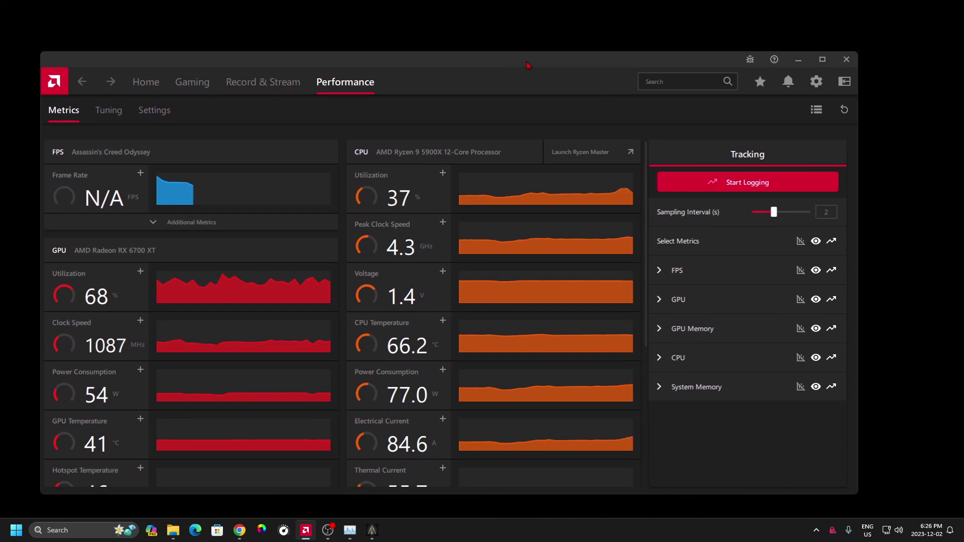
pyautogui.moveTo(527, 65)
pyautogui.mouseDown()
pyautogui.moveTo(523, 129)
pyautogui.moveTo(528, 82)
pyautogui.moveTo(541, 71)
pyautogui.mouseUp()
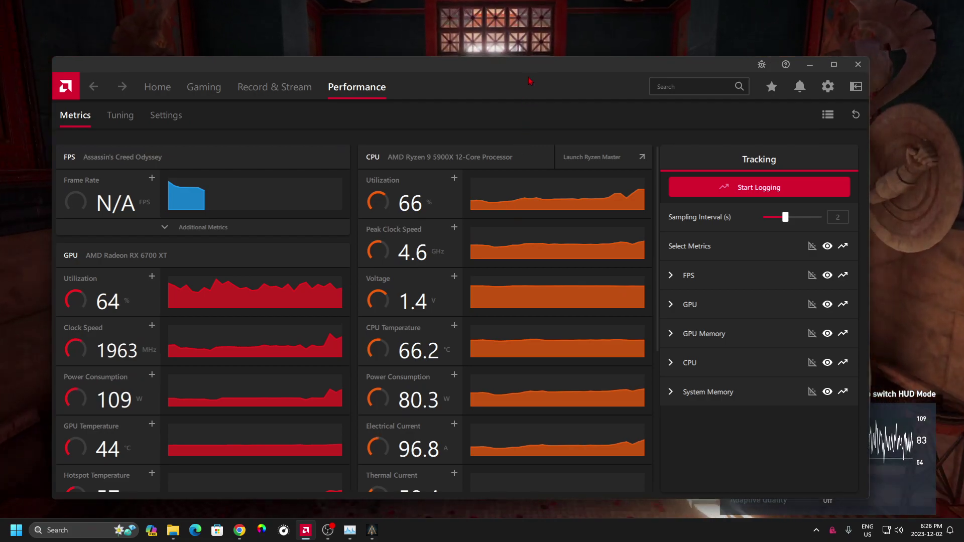
pyautogui.moveTo(527, 68)
pyautogui.mouseDown()
pyautogui.moveTo(515, 33)
pyautogui.moveTo(477, 4)
pyautogui.mouseUp()
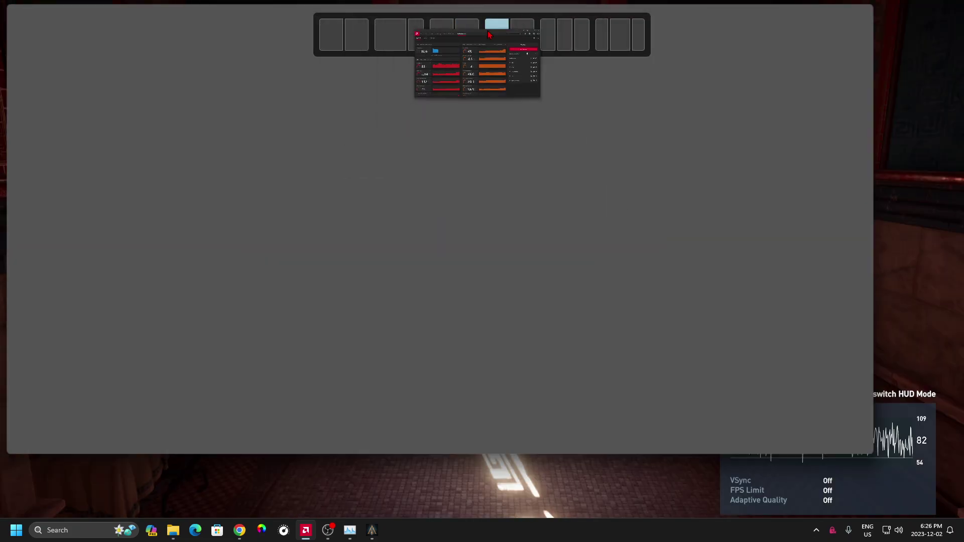
# Step: Unsnap the metrics window, shrink it from the top-right corner, and nudge it beside the FPS overlay
pyautogui.moveTo(490, 34); pyautogui.dragTo(492, 85)
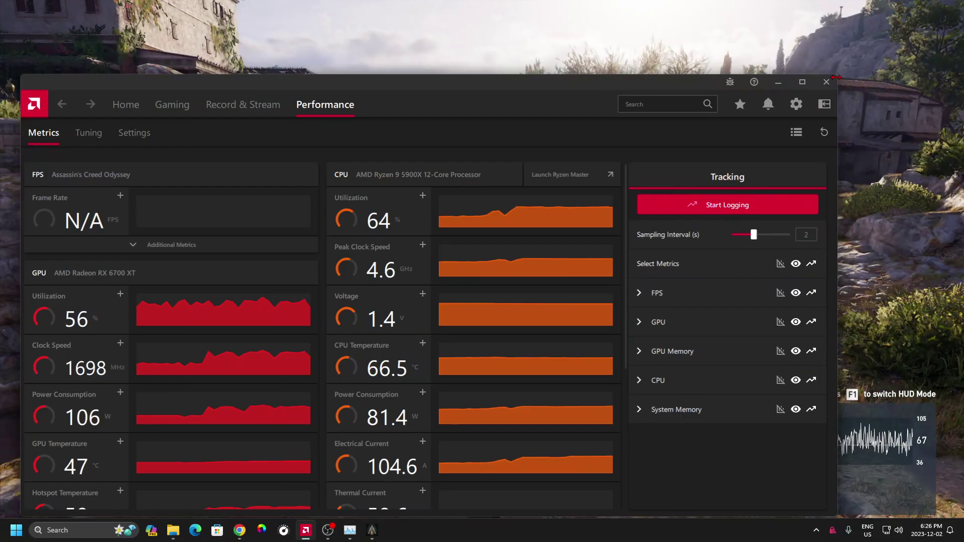
pyautogui.moveTo(835, 74); pyautogui.dragTo(751, 112)
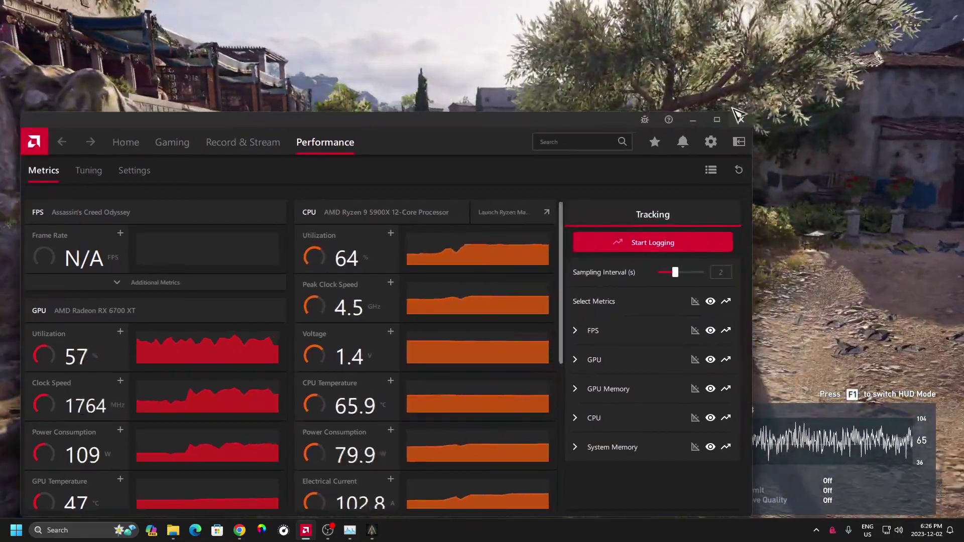
pyautogui.moveTo(511, 125)
pyautogui.mouseDown()
pyautogui.moveTo(507, 82)
pyautogui.moveTo(484, 115)
pyautogui.moveTo(457, 116)
pyautogui.mouseUp()
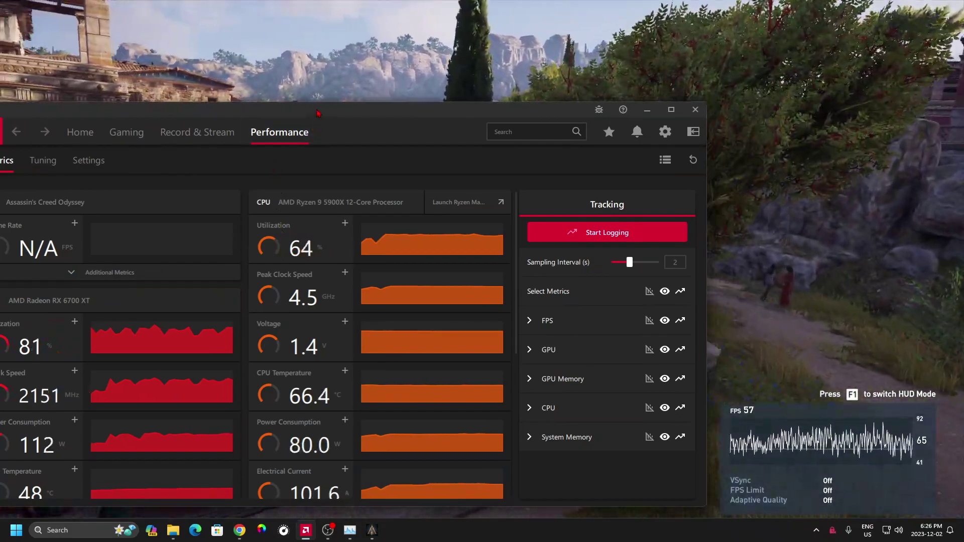
pyautogui.moveTo(317, 113); pyautogui.dragTo(332, 109)
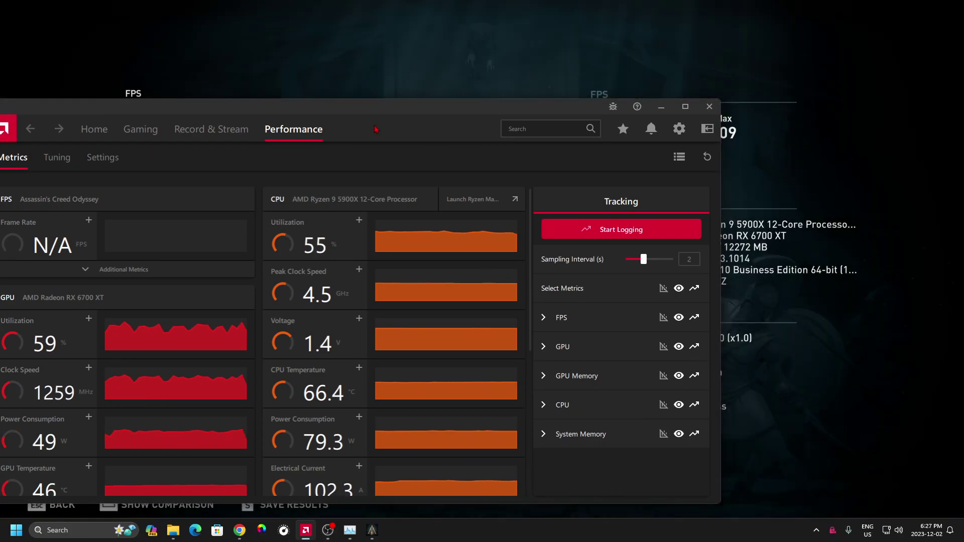
# Step: Move the metrics window down to reveal the 68 FPS benchmark results, then back up
pyautogui.moveTo(407, 115); pyautogui.dragTo(475, 277)
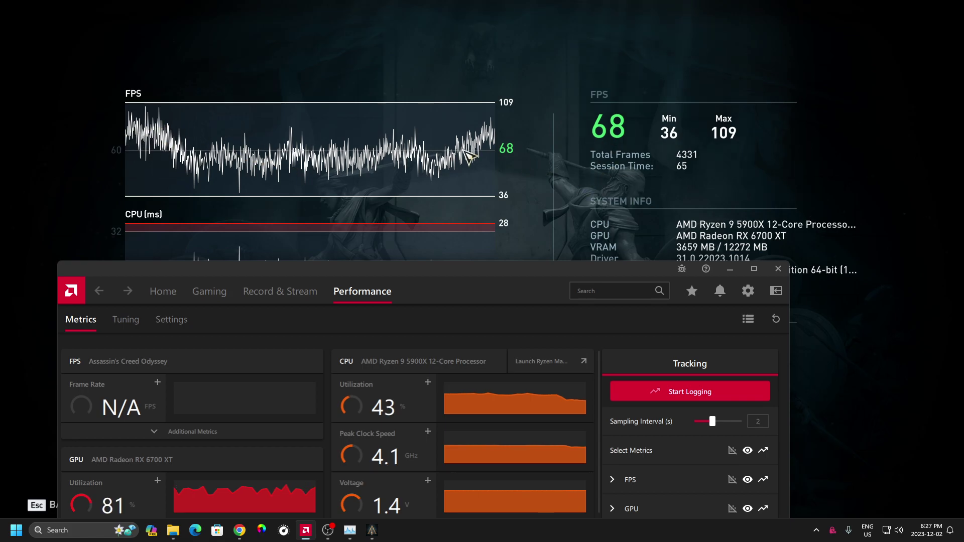
pyautogui.moveTo(467, 281); pyautogui.dragTo(505, 99)
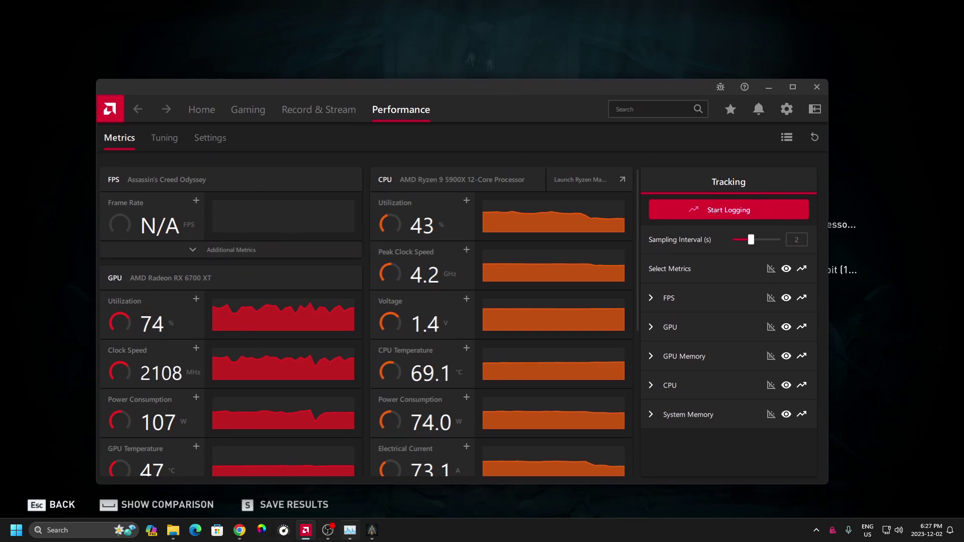
# Step: Show Task Manager's CPU performance view and place it up-left over the metrics window
pyautogui.click(353, 534)
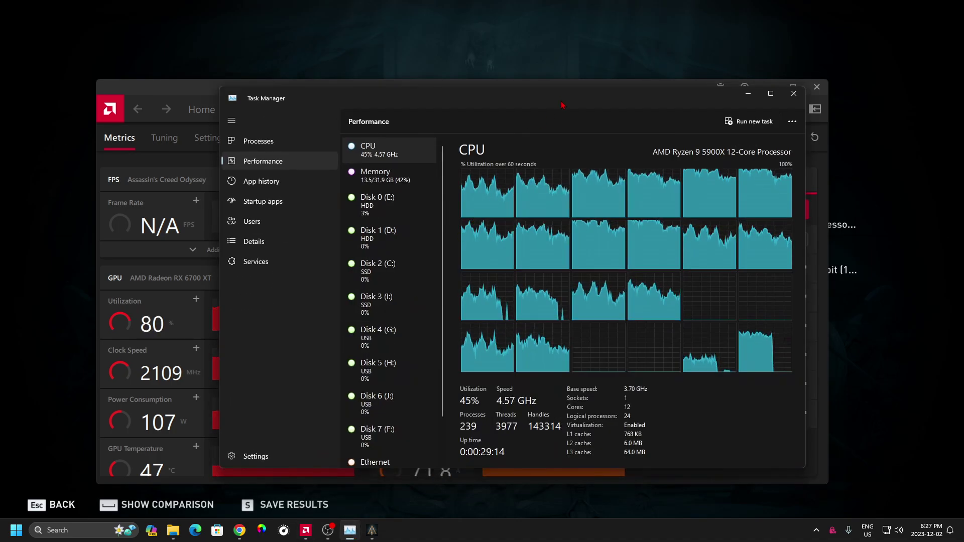
pyautogui.moveTo(563, 108); pyautogui.dragTo(391, 66)
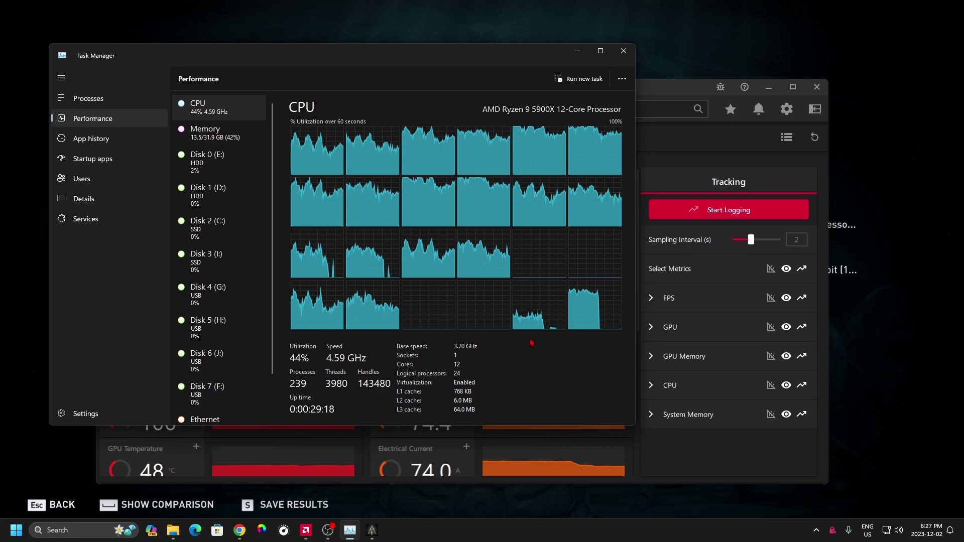
# Step: Restore Prime95 from the tray and view then cancel the PrimeNet settings
pyautogui.click(817, 531)
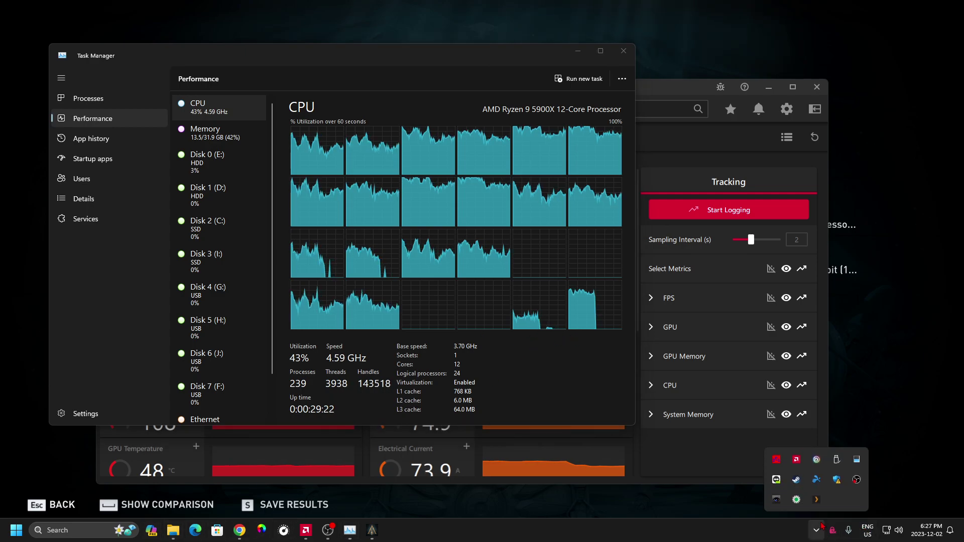
pyautogui.doubleClick(776, 462)
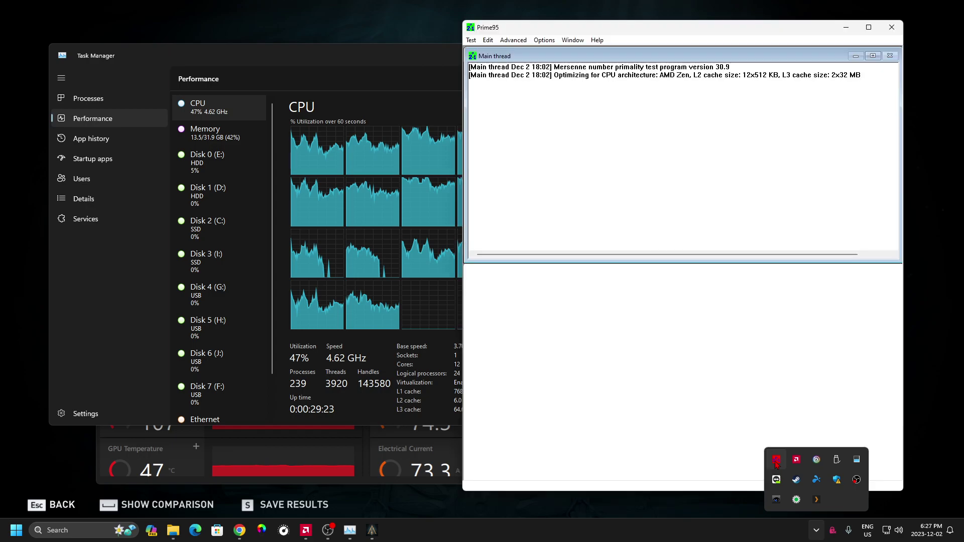
pyautogui.click(471, 40)
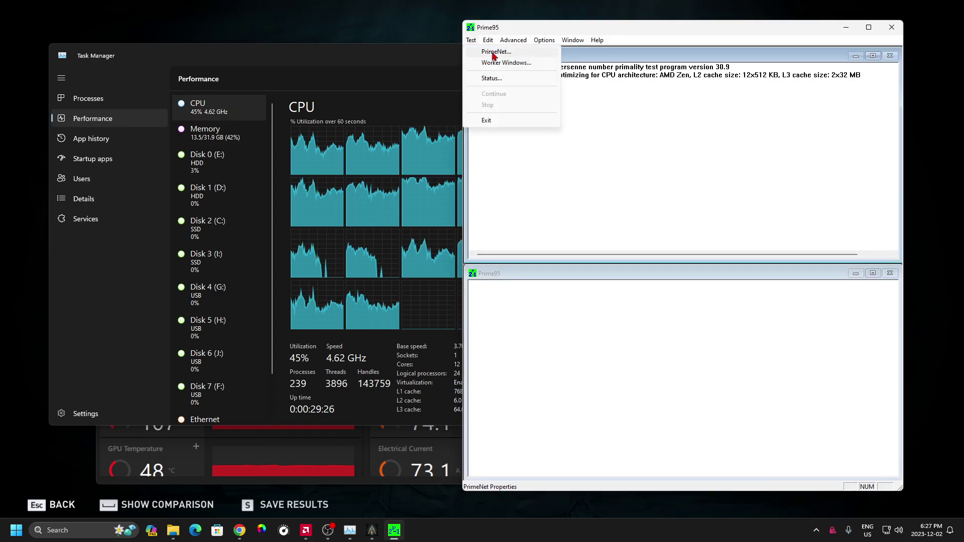
pyautogui.click(494, 52)
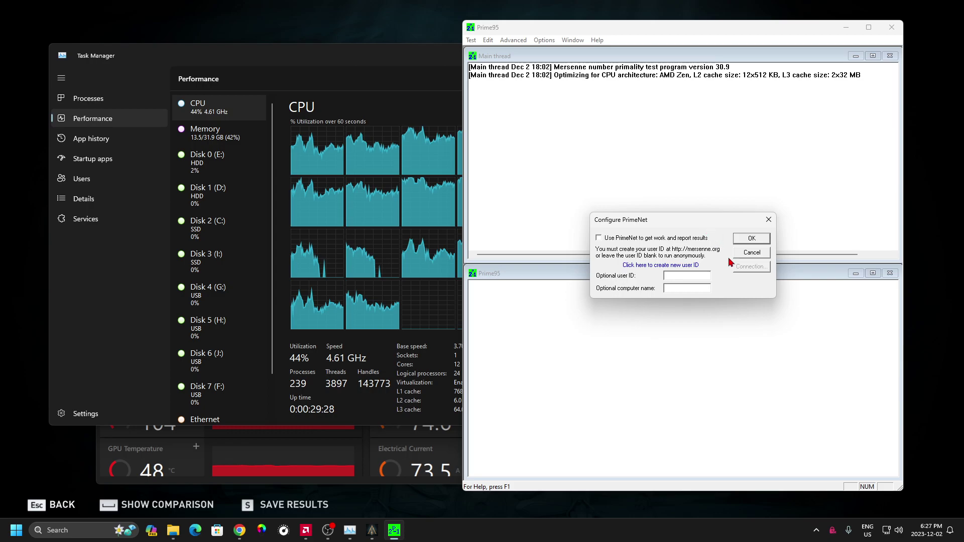
pyautogui.click(748, 255)
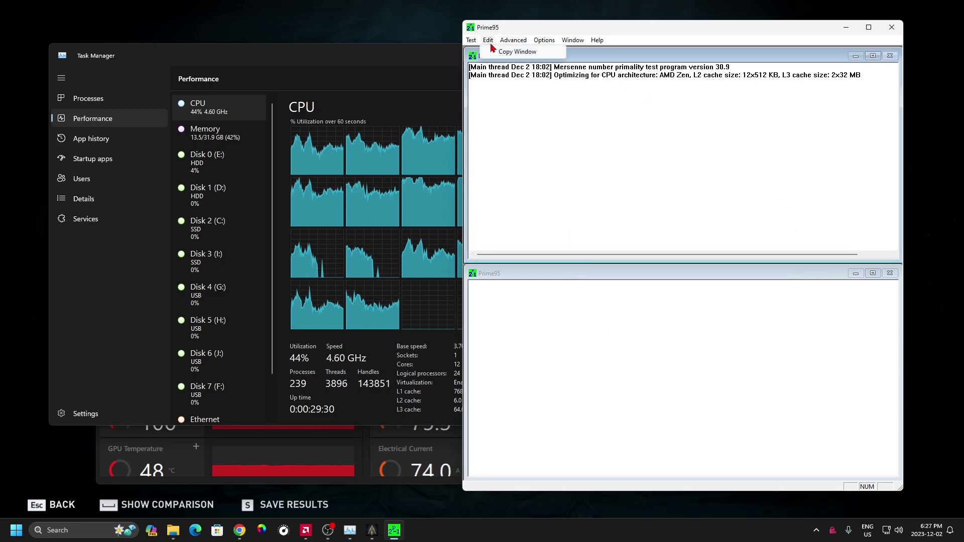
# Step: Set Worker Windows to 12 and accept correcting the over-allocated CPU cores
pyautogui.click(472, 41)
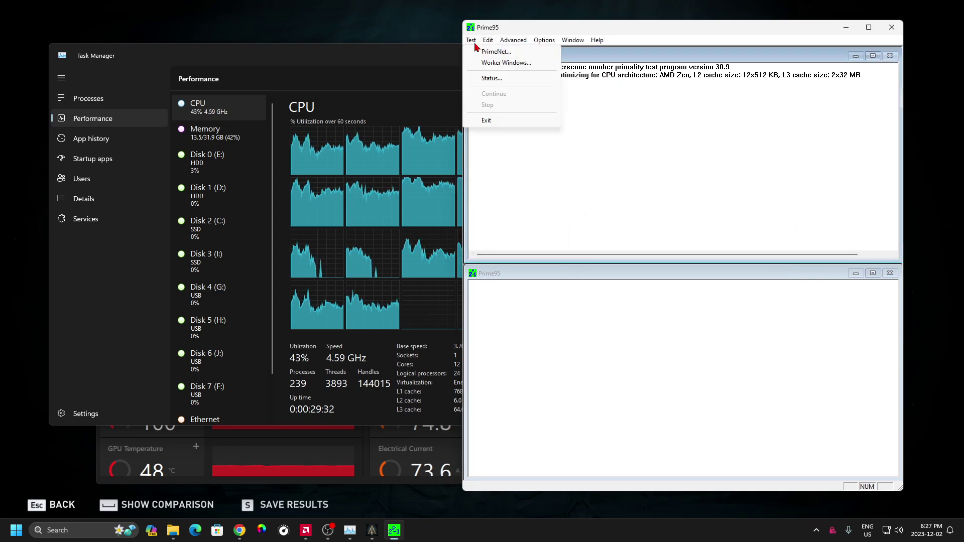
pyautogui.click(507, 64)
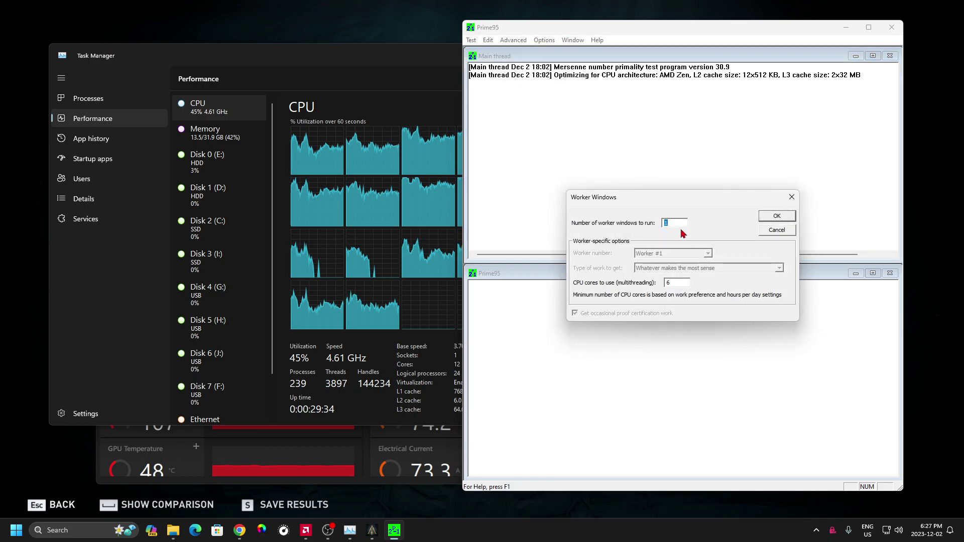
pyautogui.write('12')
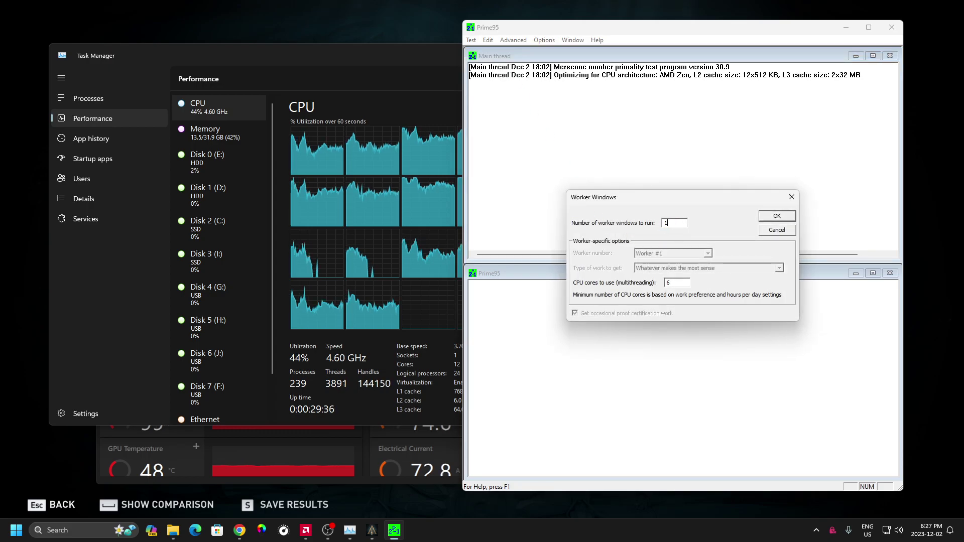
pyautogui.click(773, 217)
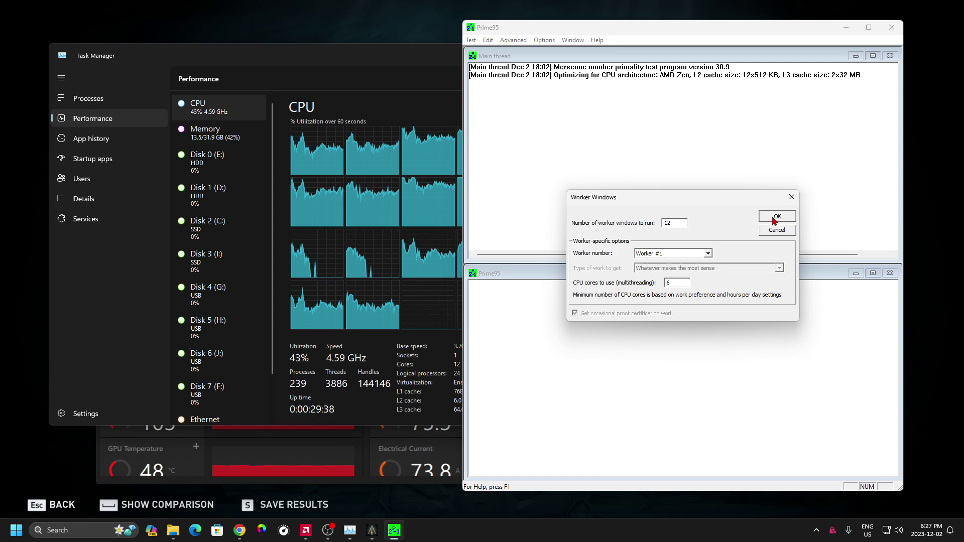
pyautogui.click(720, 289)
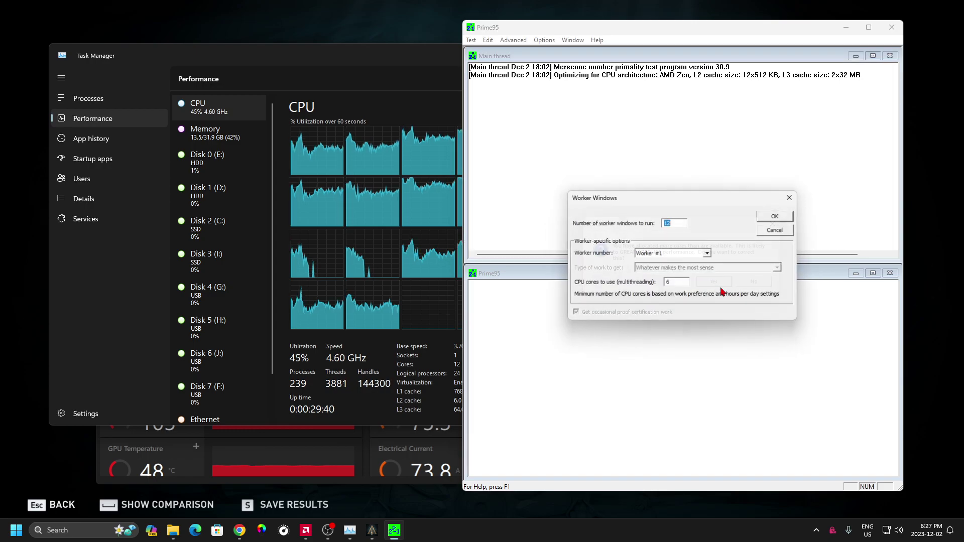
pyautogui.click(775, 216)
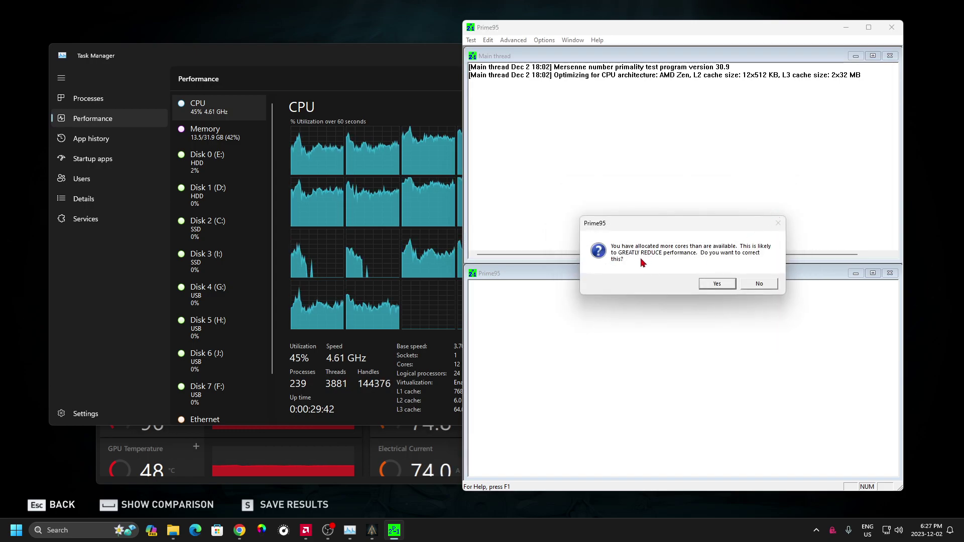
pyautogui.click(717, 286)
pyautogui.click(716, 285)
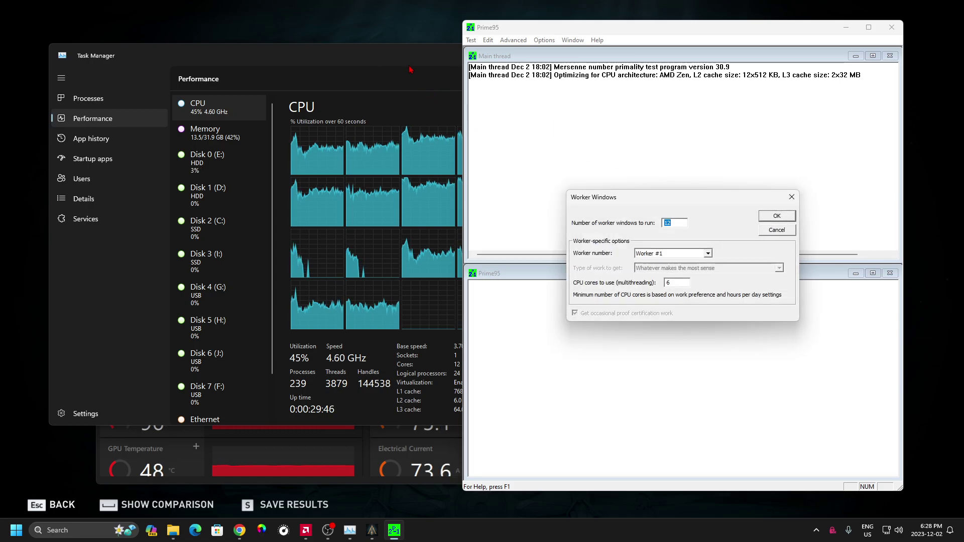
# Step: Dismiss the worker dialog, close Prime95, and exit it completely from its tray icon
pyautogui.moveTo(410, 62)
pyautogui.mouseDown()
pyautogui.moveTo(352, 57)
pyautogui.moveTo(391, 64)
pyautogui.mouseUp()
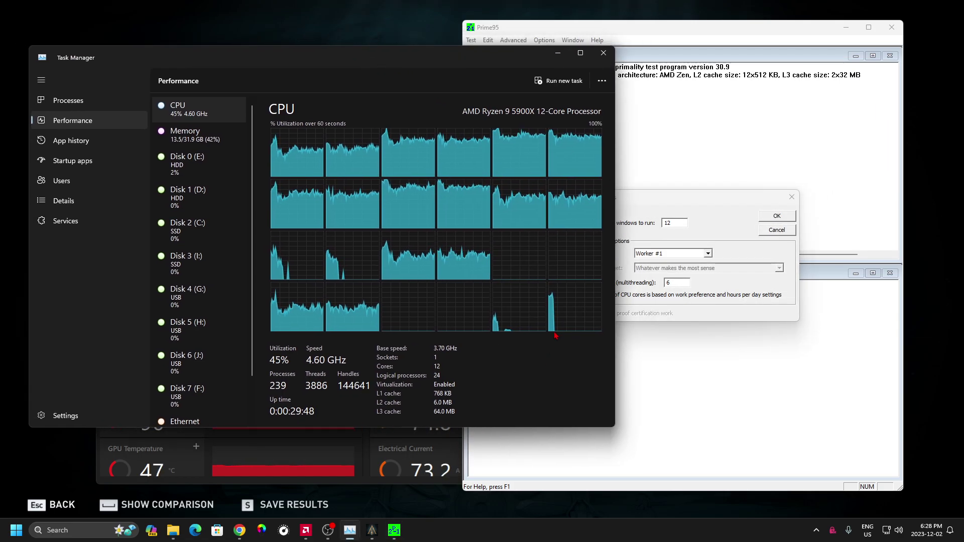
pyautogui.click(776, 219)
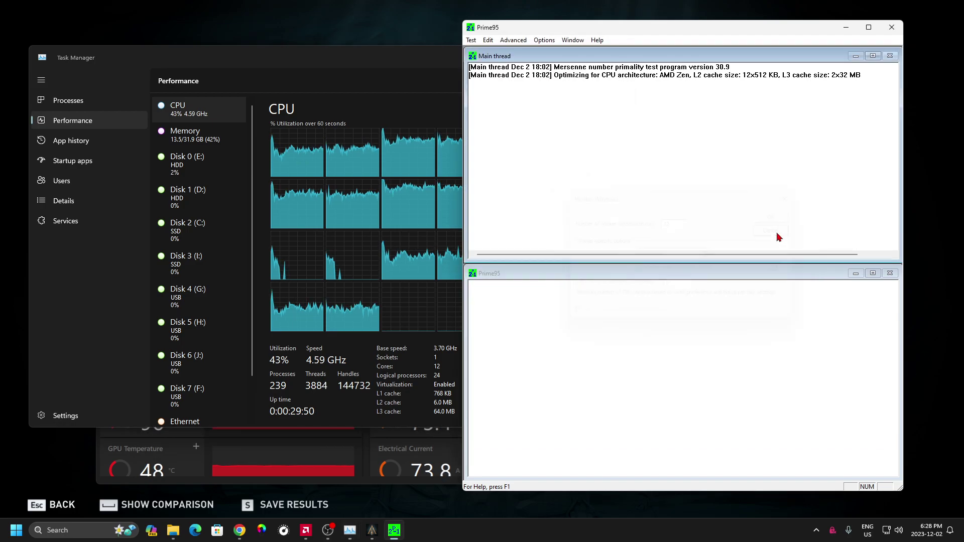
pyautogui.click(892, 28)
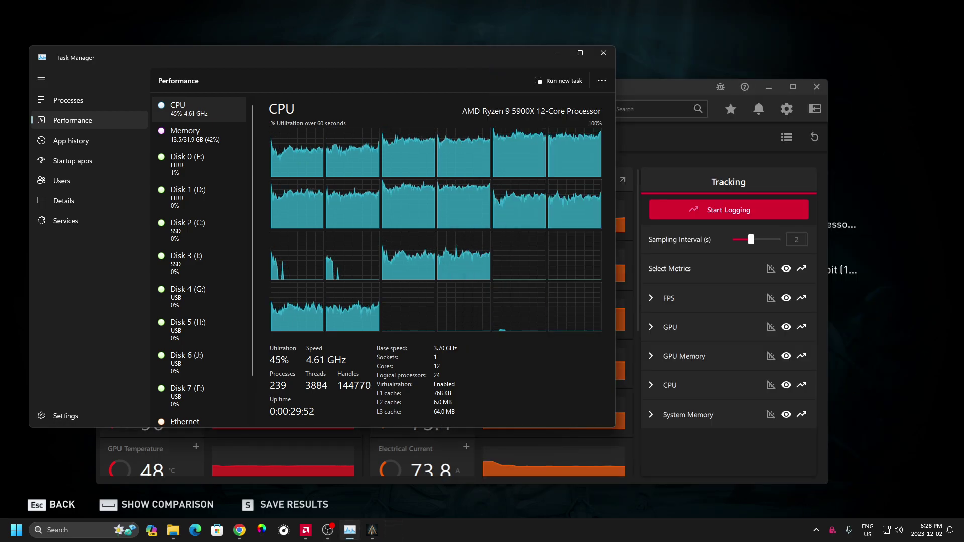
pyautogui.click(816, 530)
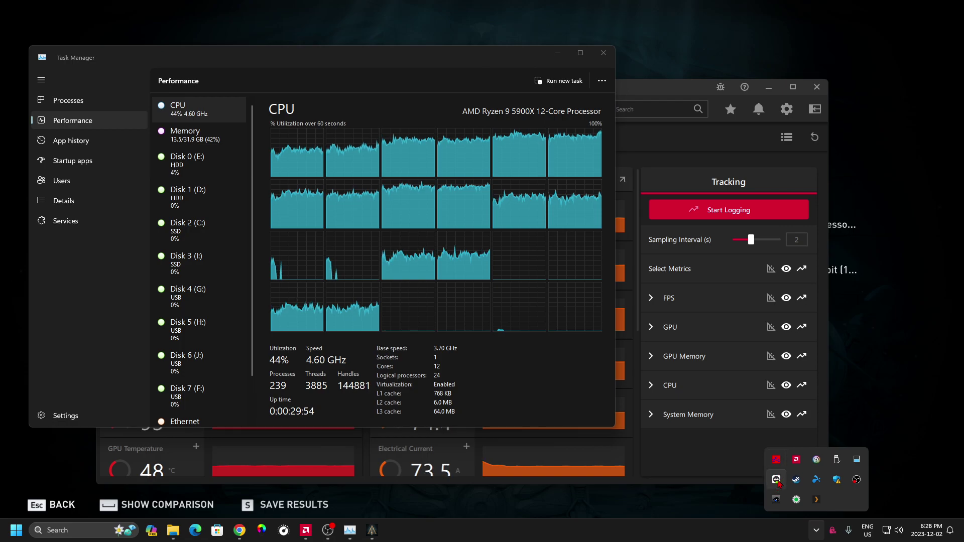
pyautogui.rightClick(778, 461)
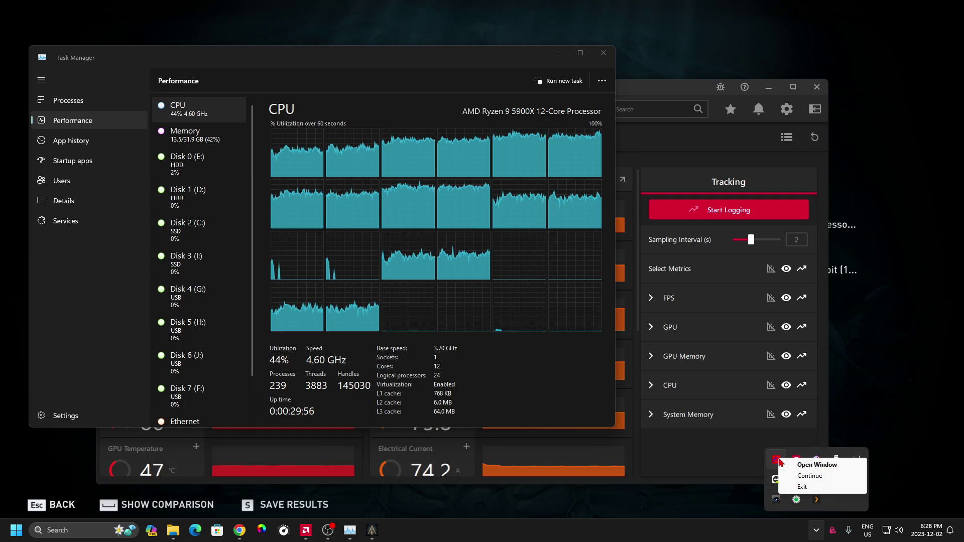
pyautogui.click(802, 487)
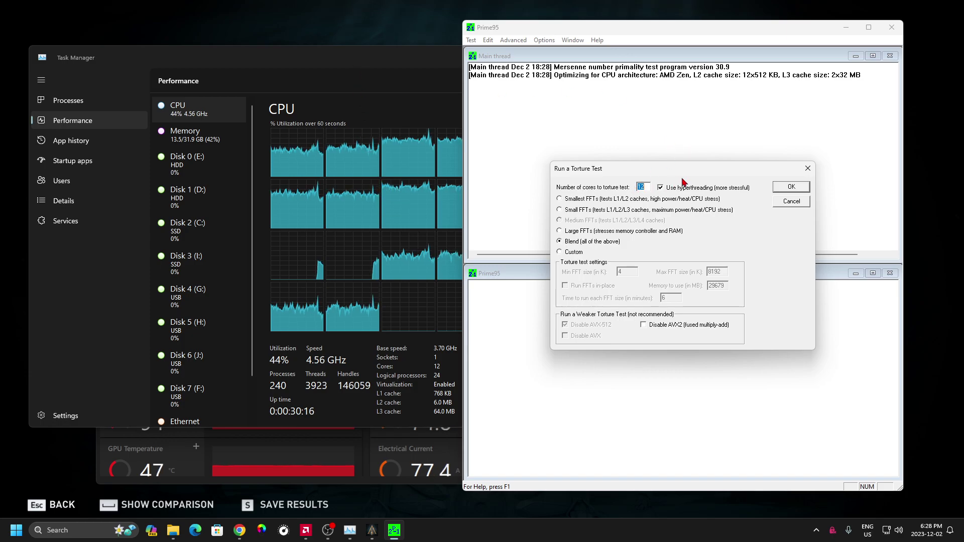
# Step: Start the Blend torture test and watch Task Manager show all 24 threads at 100%
pyautogui.click(792, 187)
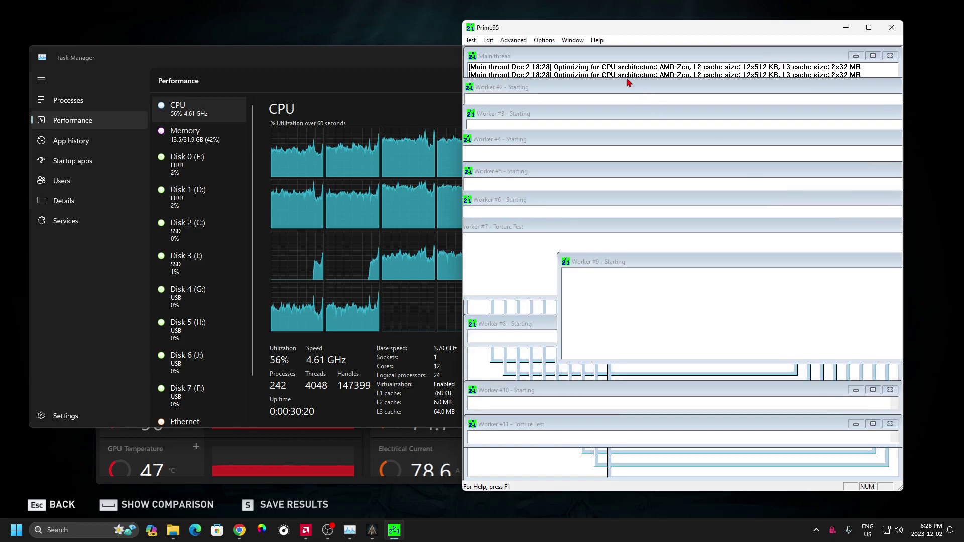
pyautogui.click(417, 62)
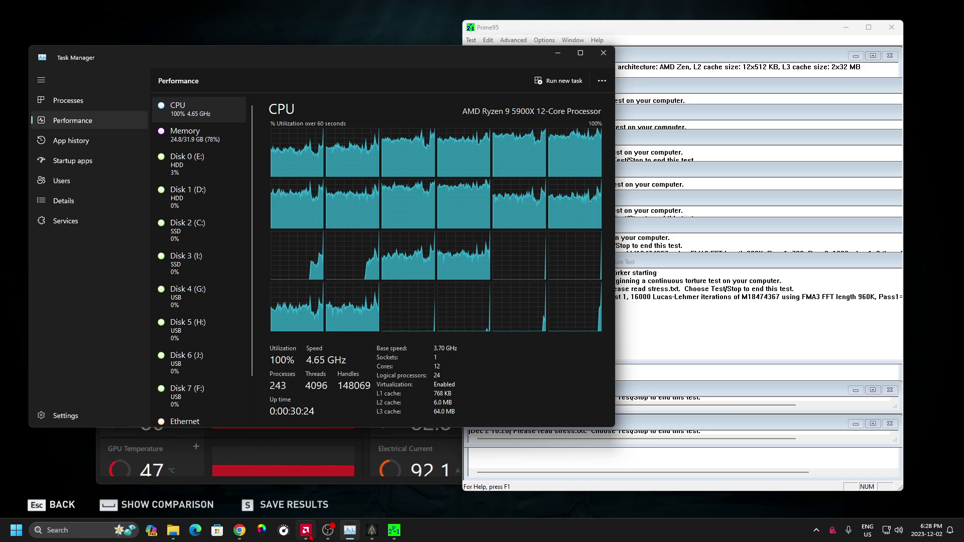
pyautogui.rightClick(426, 539)
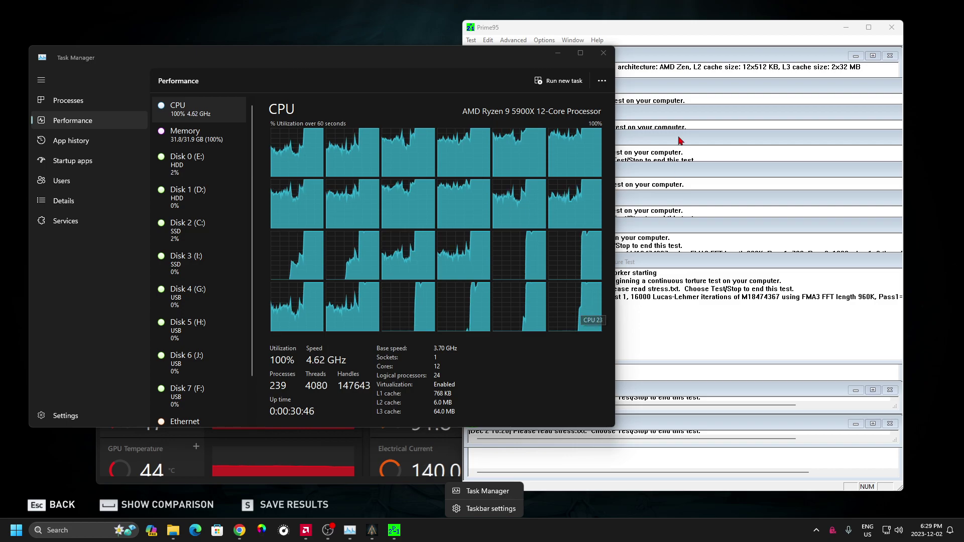
# Step: Stop all Prime95 torture test workers from the Test menu
pyautogui.click(679, 31)
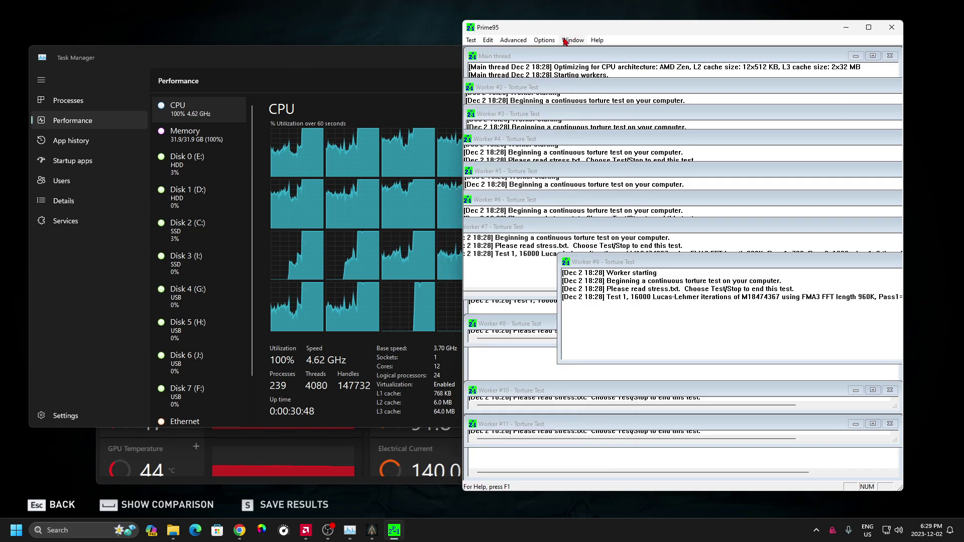
pyautogui.click(472, 41)
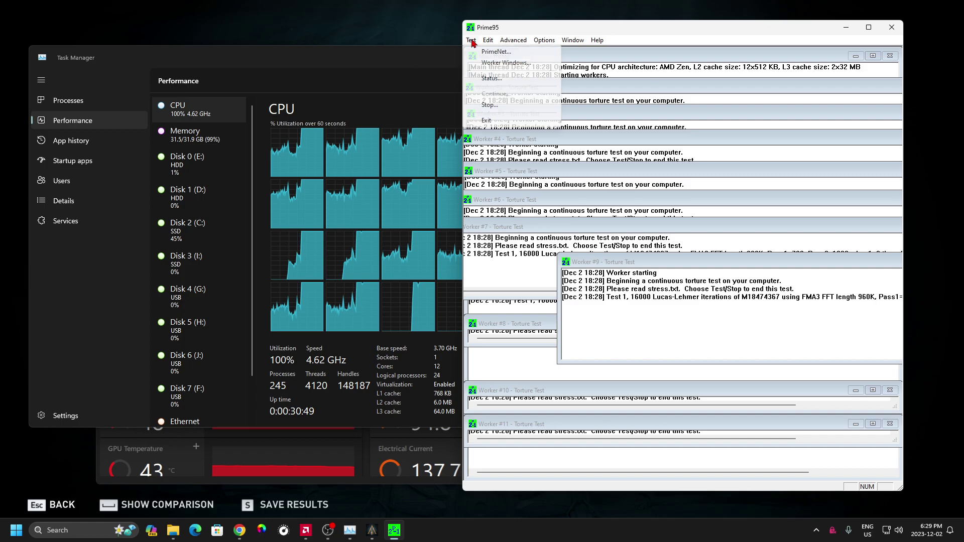
pyautogui.click(489, 106)
pyautogui.click(741, 254)
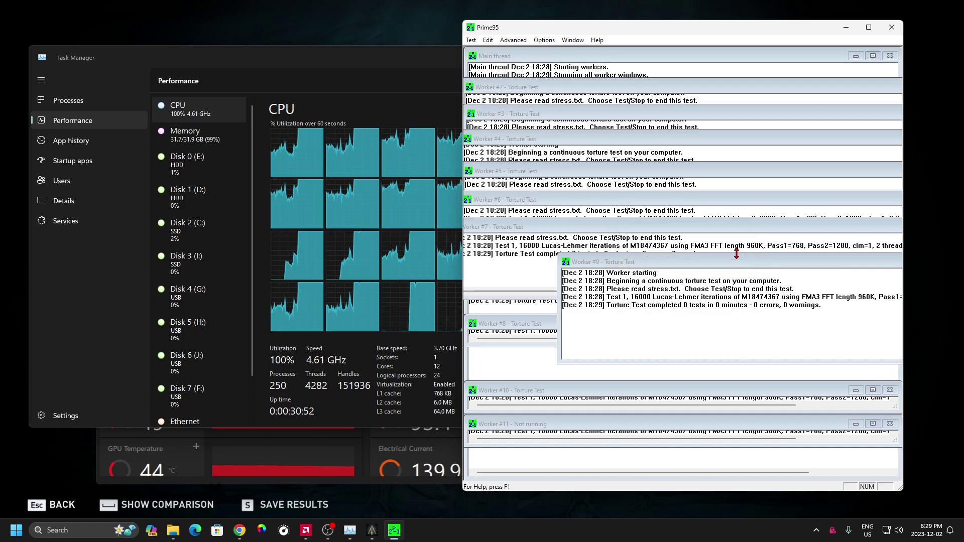
pyautogui.click(347, 30)
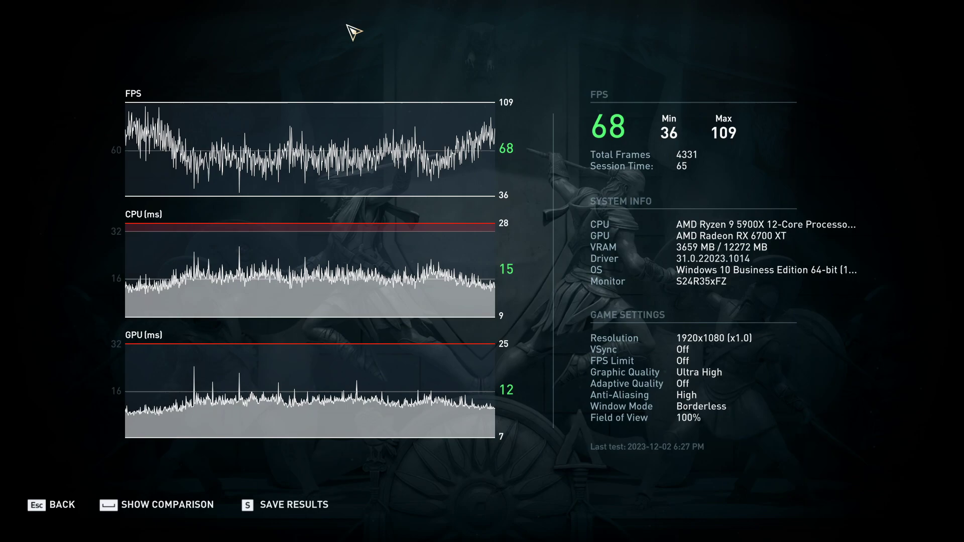